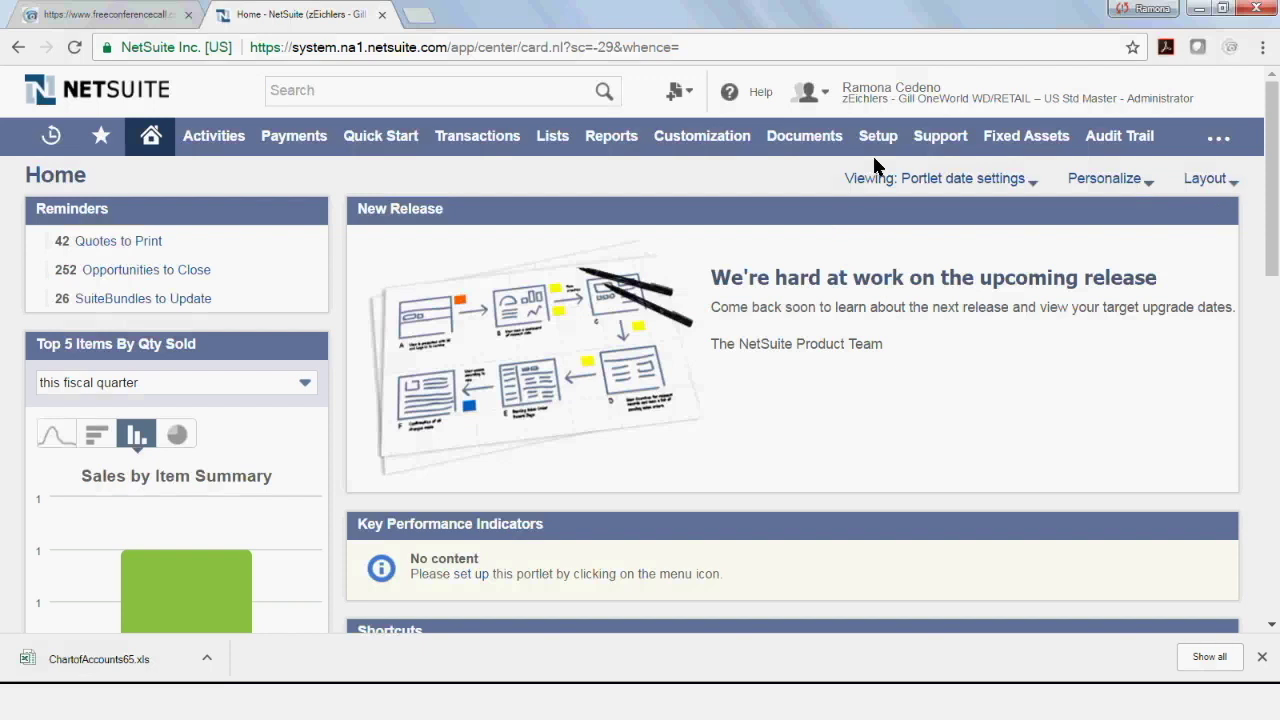
- Open the Chart of Accounts list from the Setup > Accounting menu
mouse_move(868, 152)
mouse_move(856, 262)
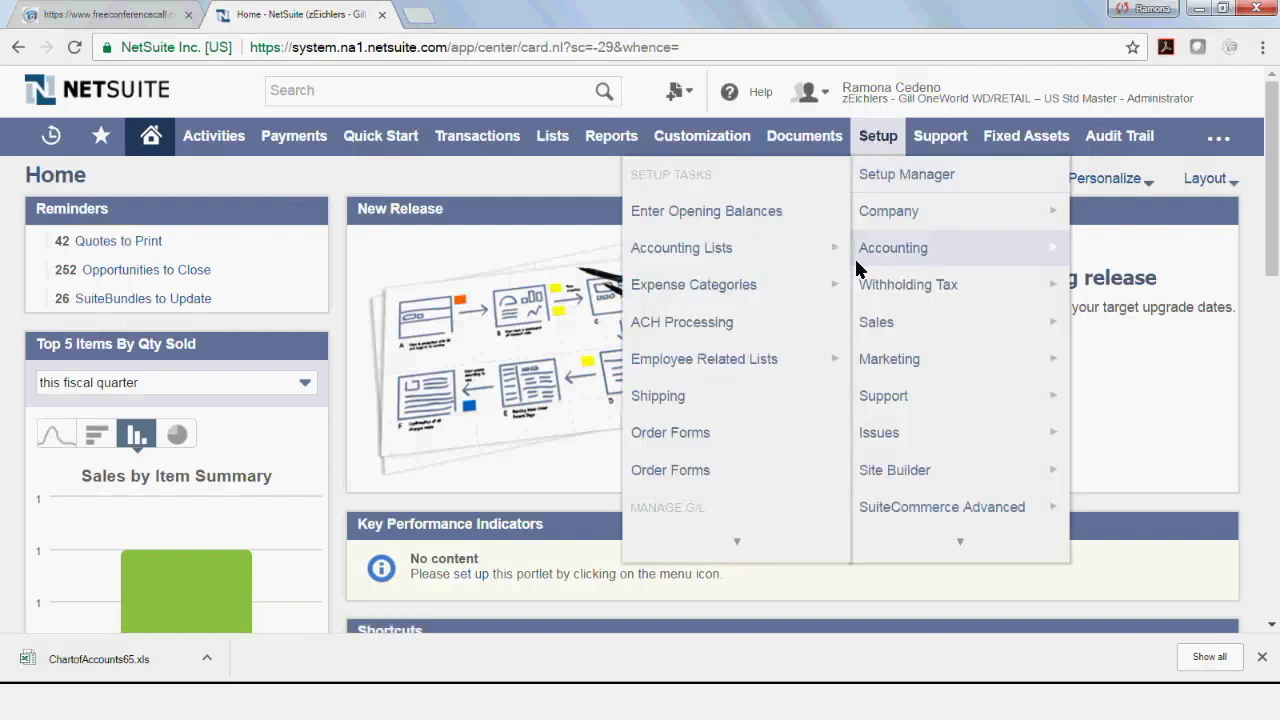
mouse_move(737, 540)
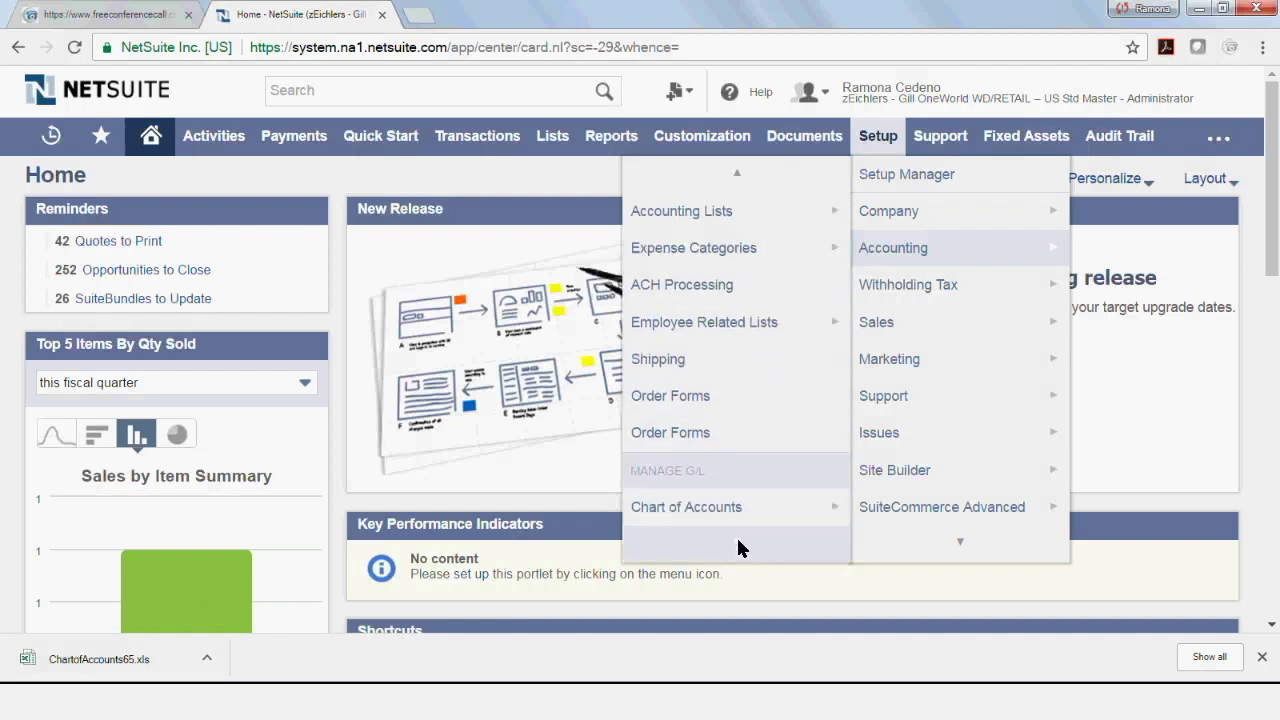
mouse_move(676, 321)
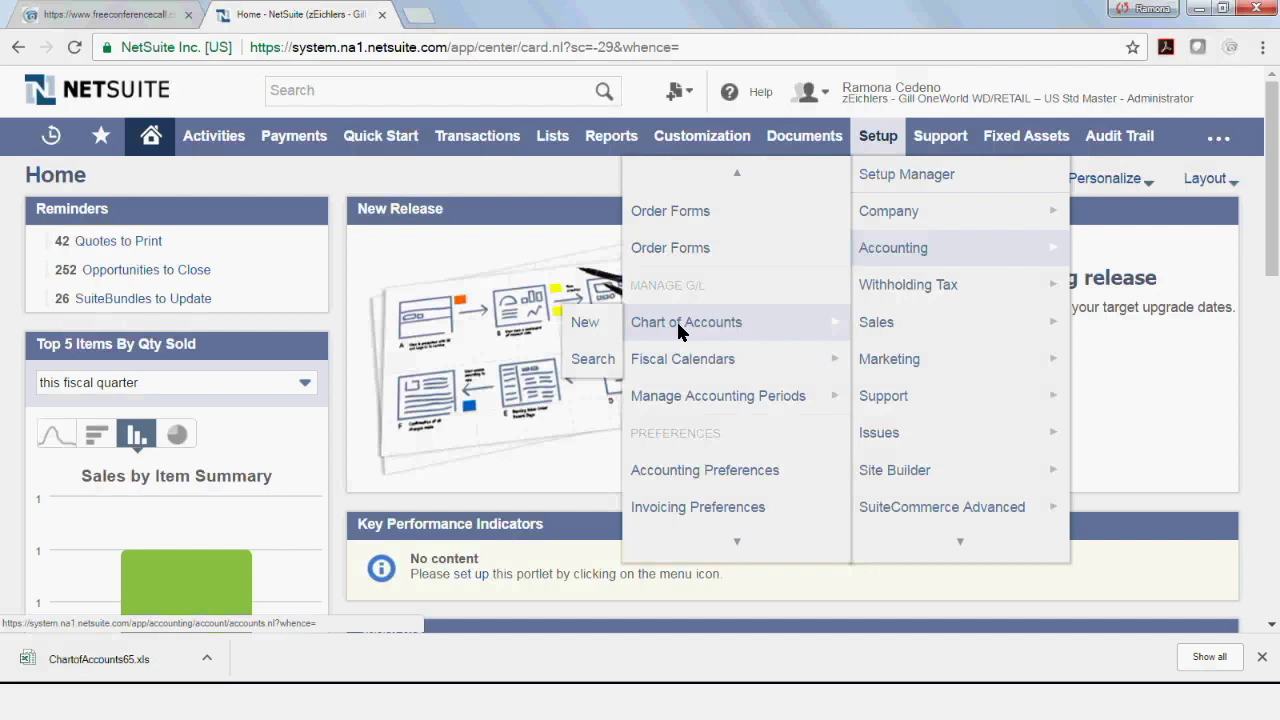
click(678, 322)
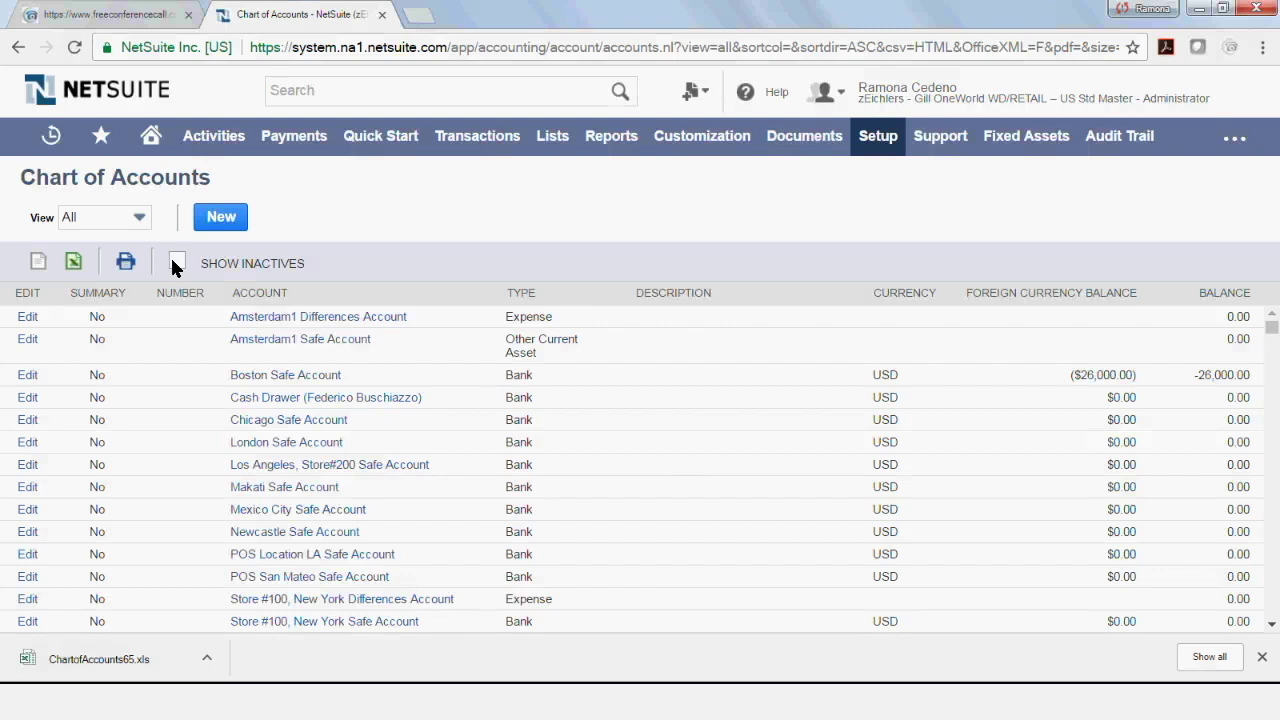
- Tick Show Inactives so inactive accounts also appear in the Chart of Accounts
click(177, 262)
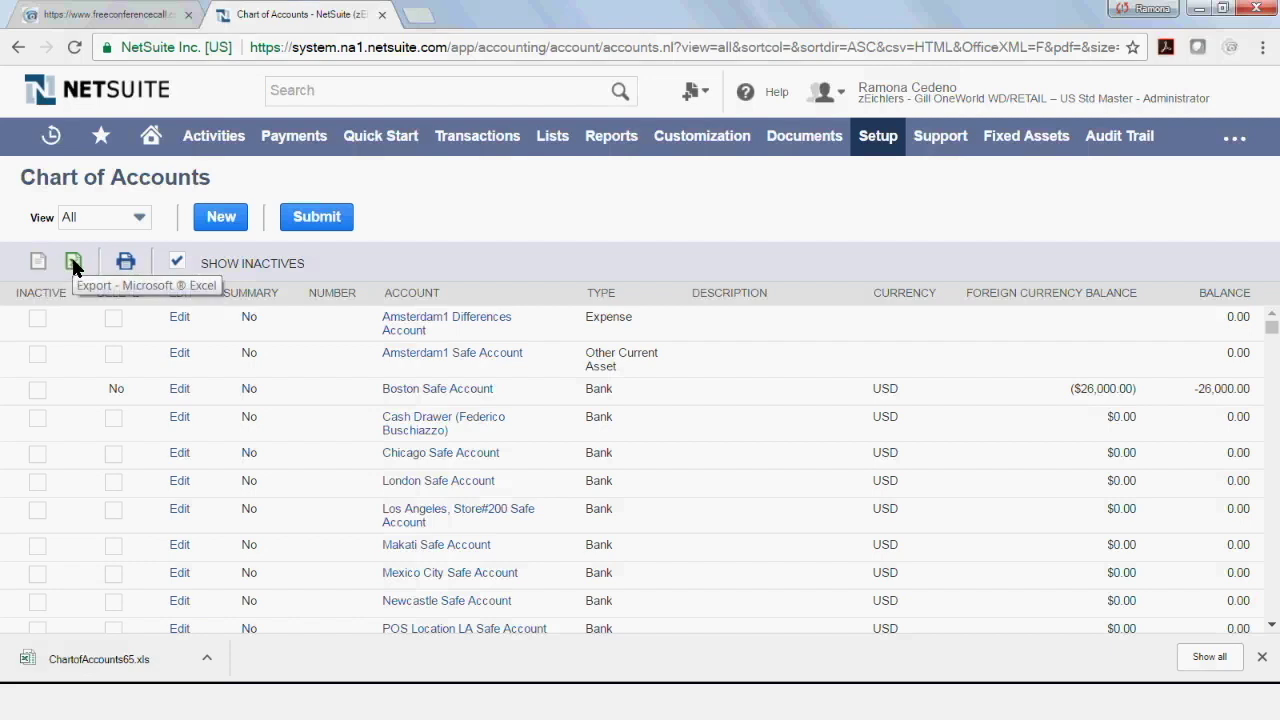
- Export the Chart of Accounts to Excel as ChartofAccounts478.xls
click(73, 263)
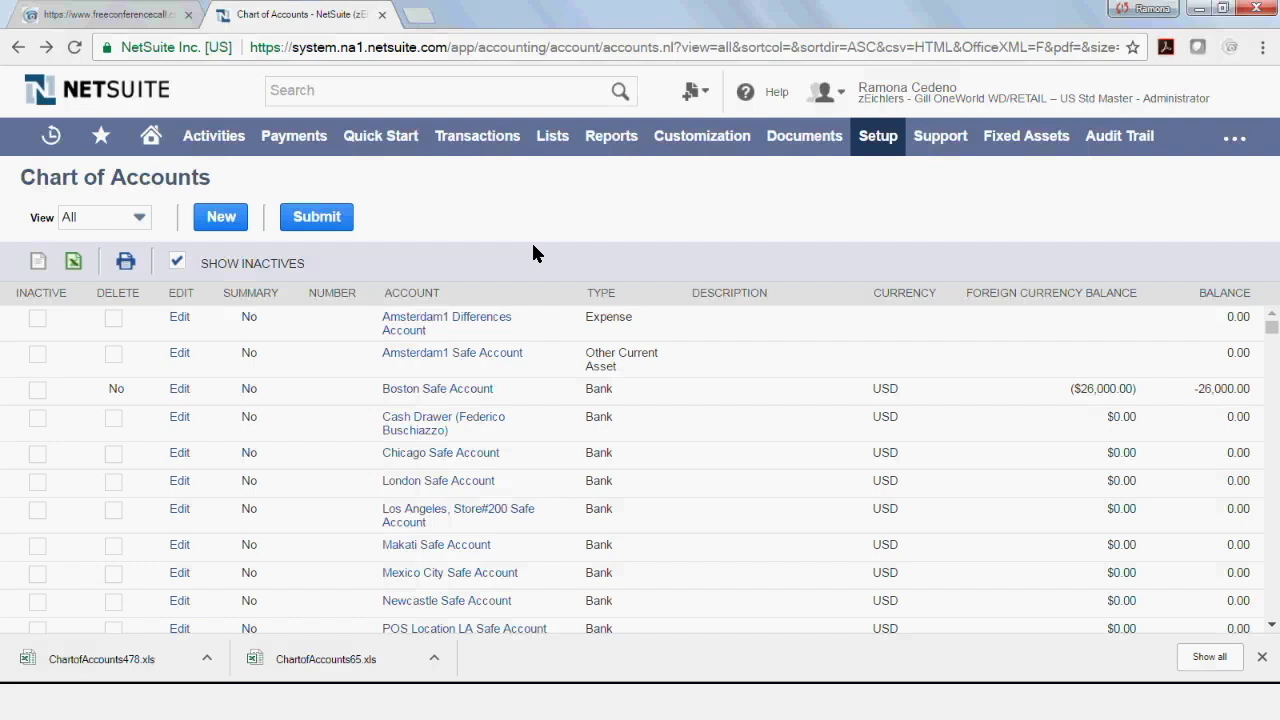
- Find 4010 Sales and its subaccounts with a page search for 4010, then start a new account
key(ctrl+f)
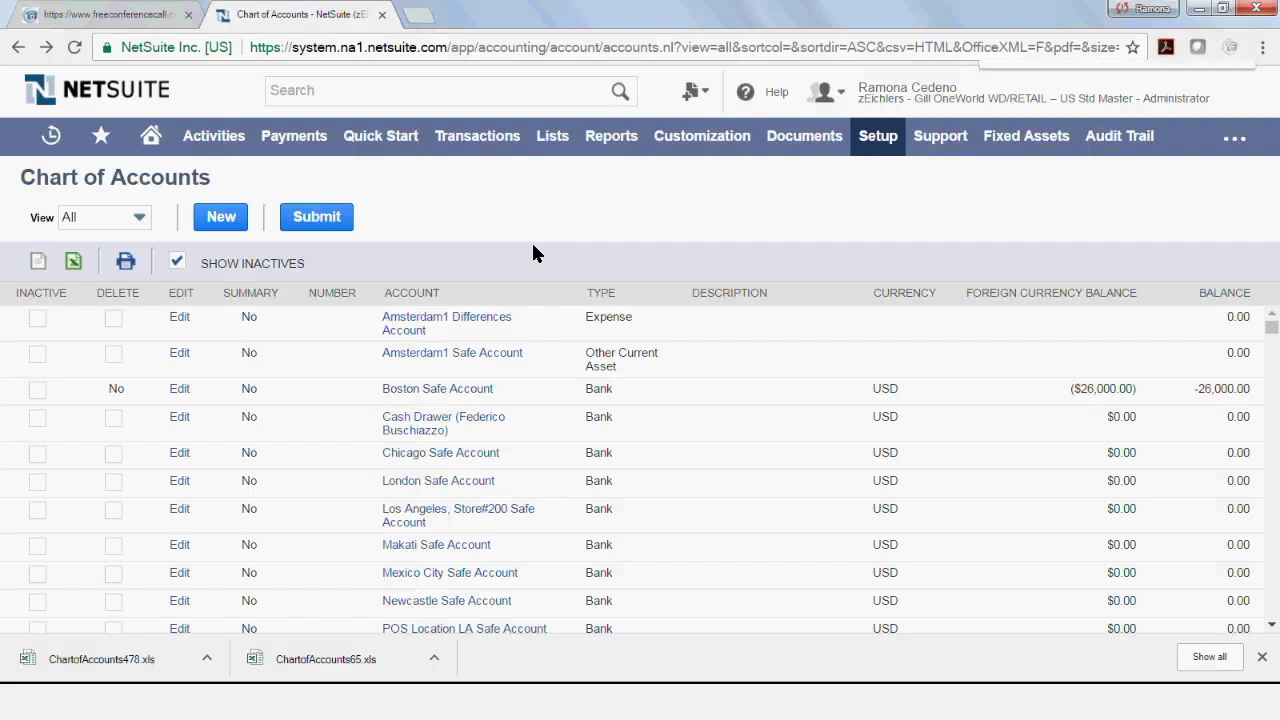
text(40)
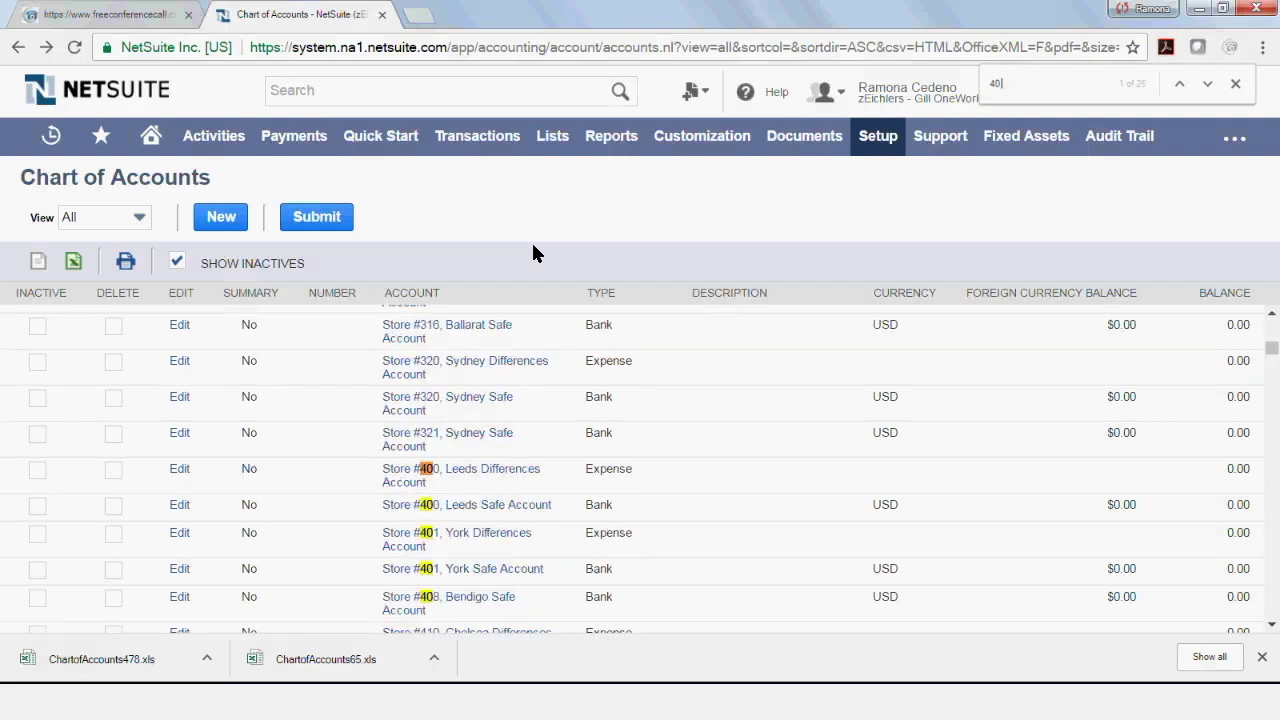
text(10)
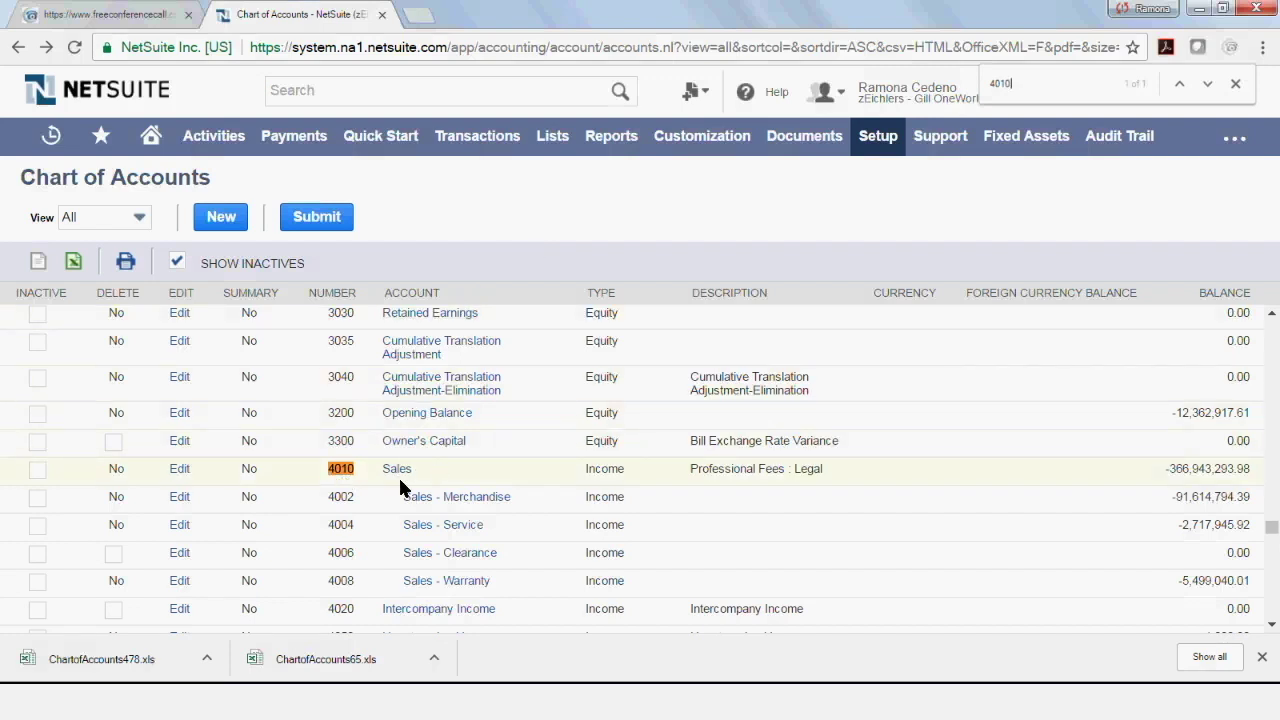
scroll(420, 482, down, 1)
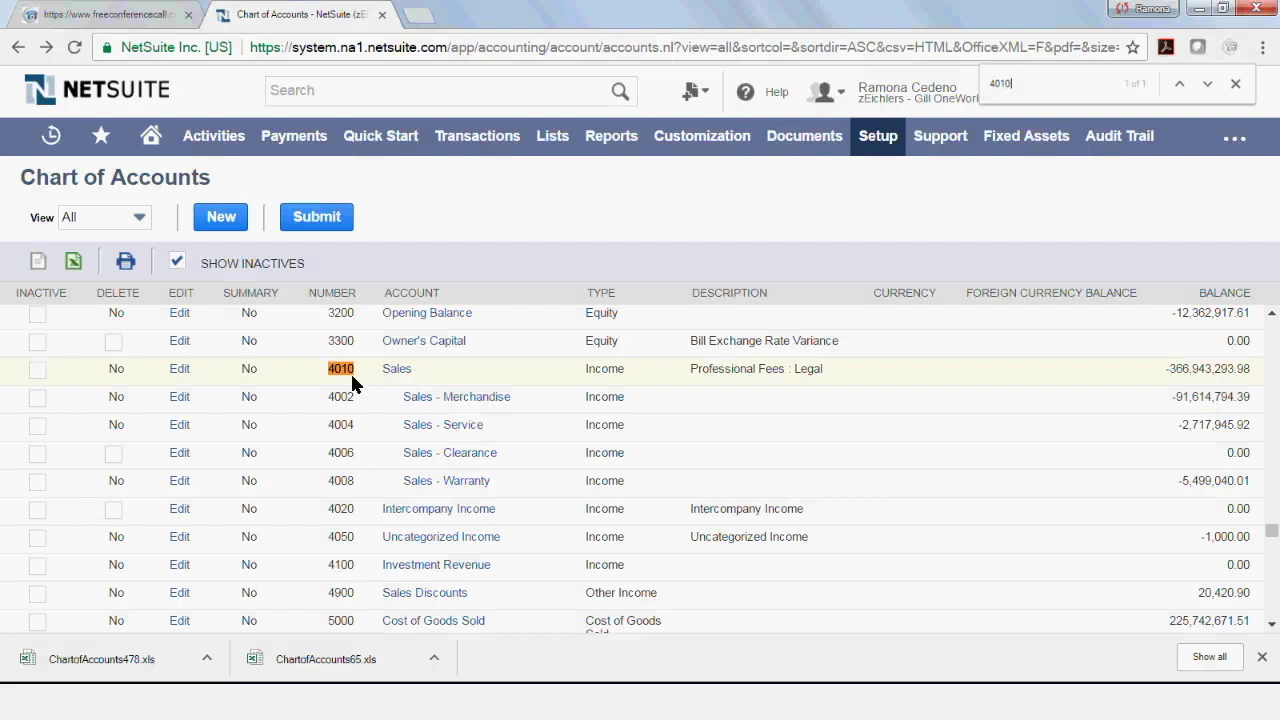
click(222, 226)
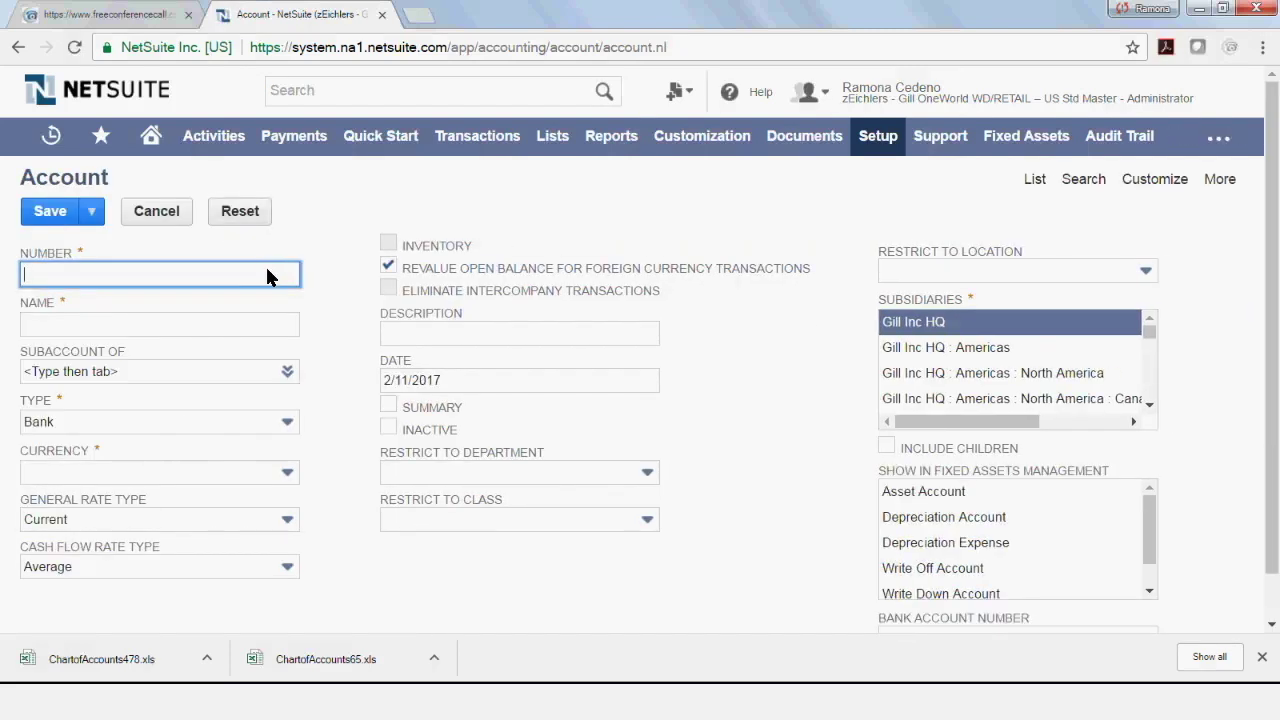
- Enter number 4005 and name 'Sales - Gifts cards' on the new account form
text(4005)
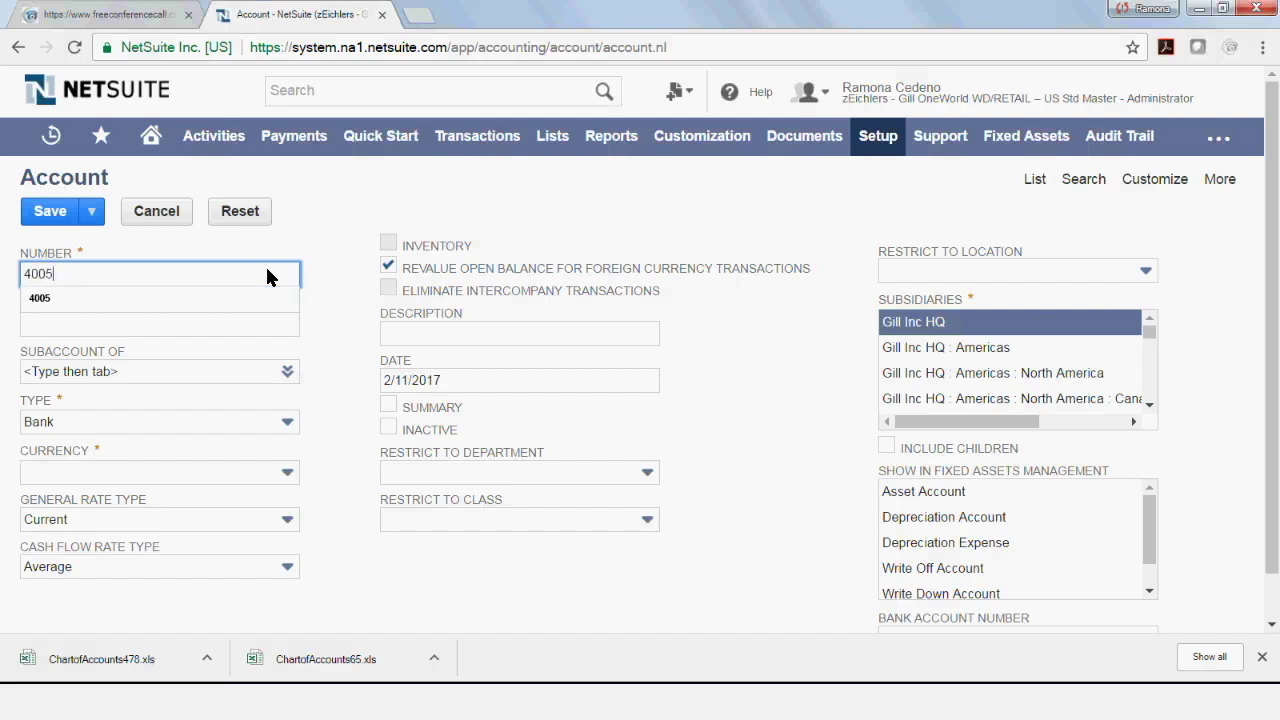
key(Tab)
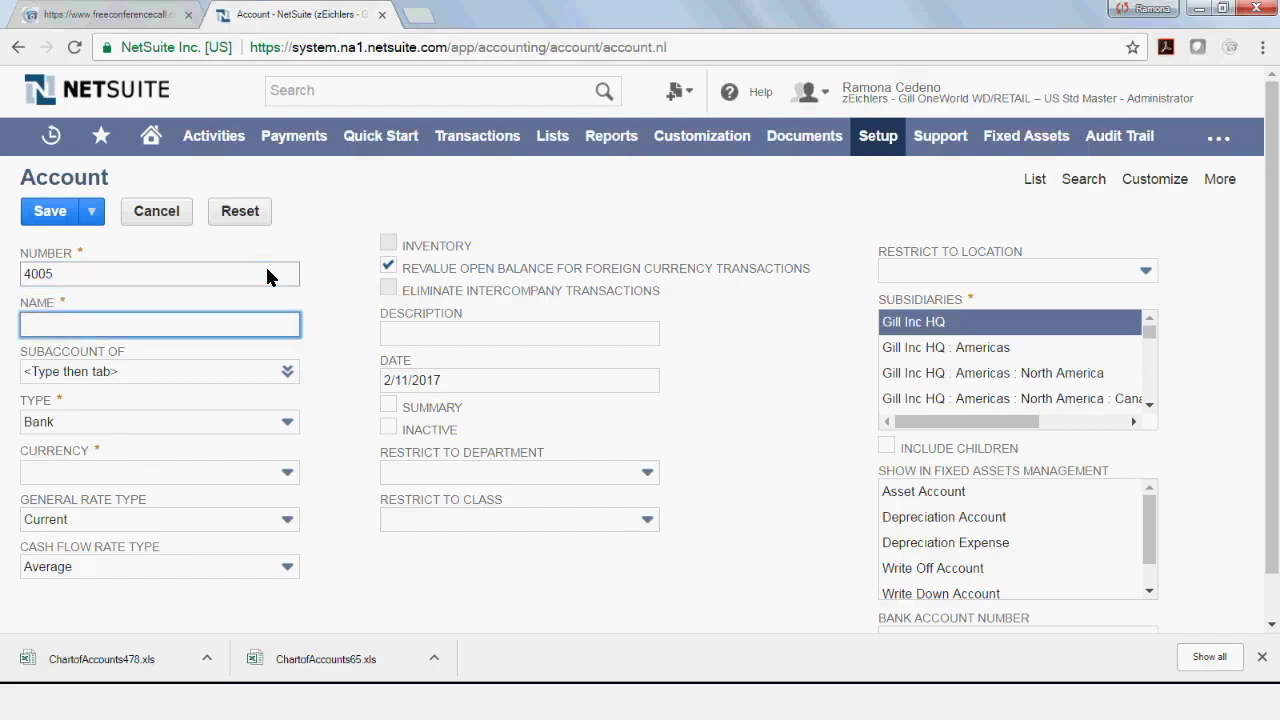
text(Sal)
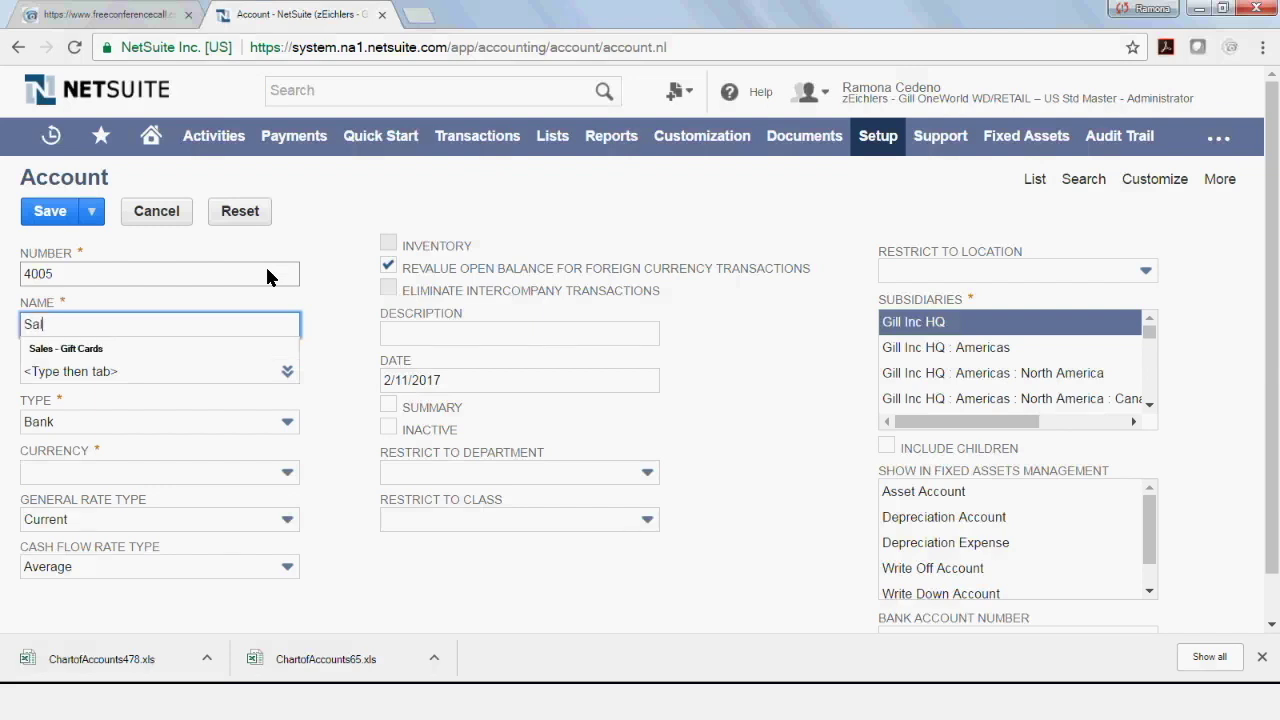
text(es - Gifts)
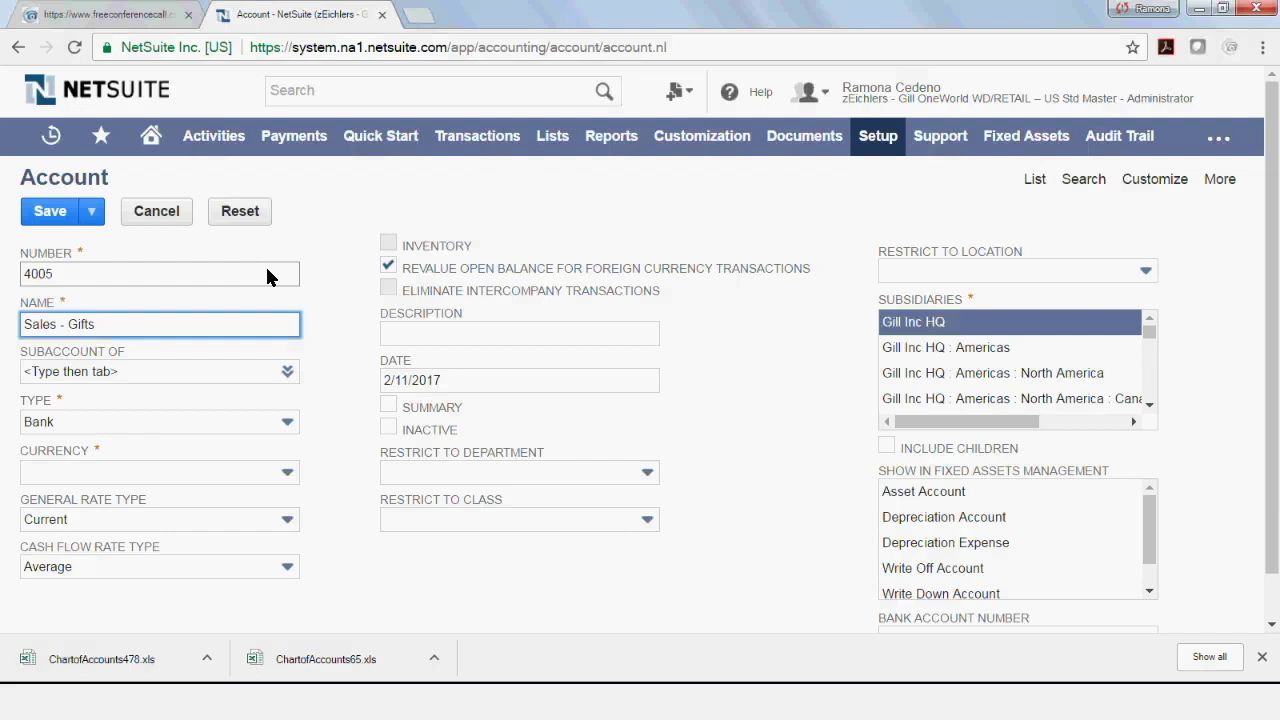
text(cards)
key(Tab)
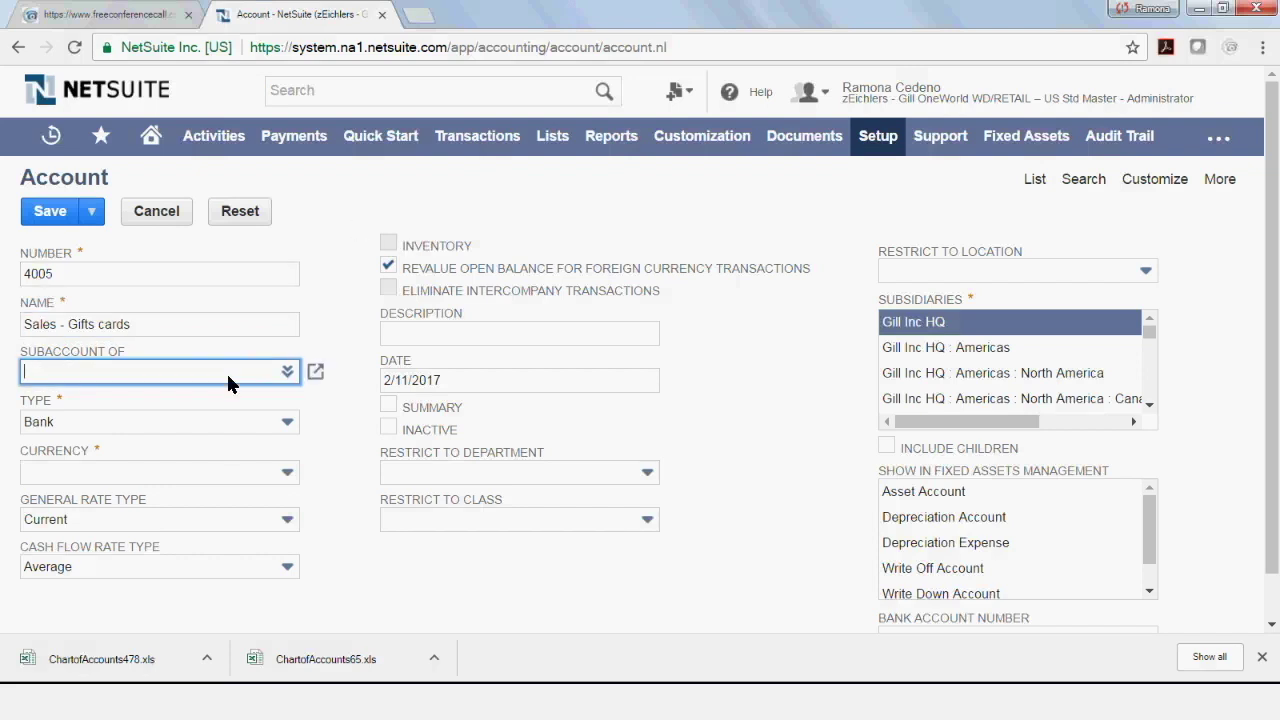
- Set Subaccount Of to 4010 Sales, which changes the account type to Income
text(4010)
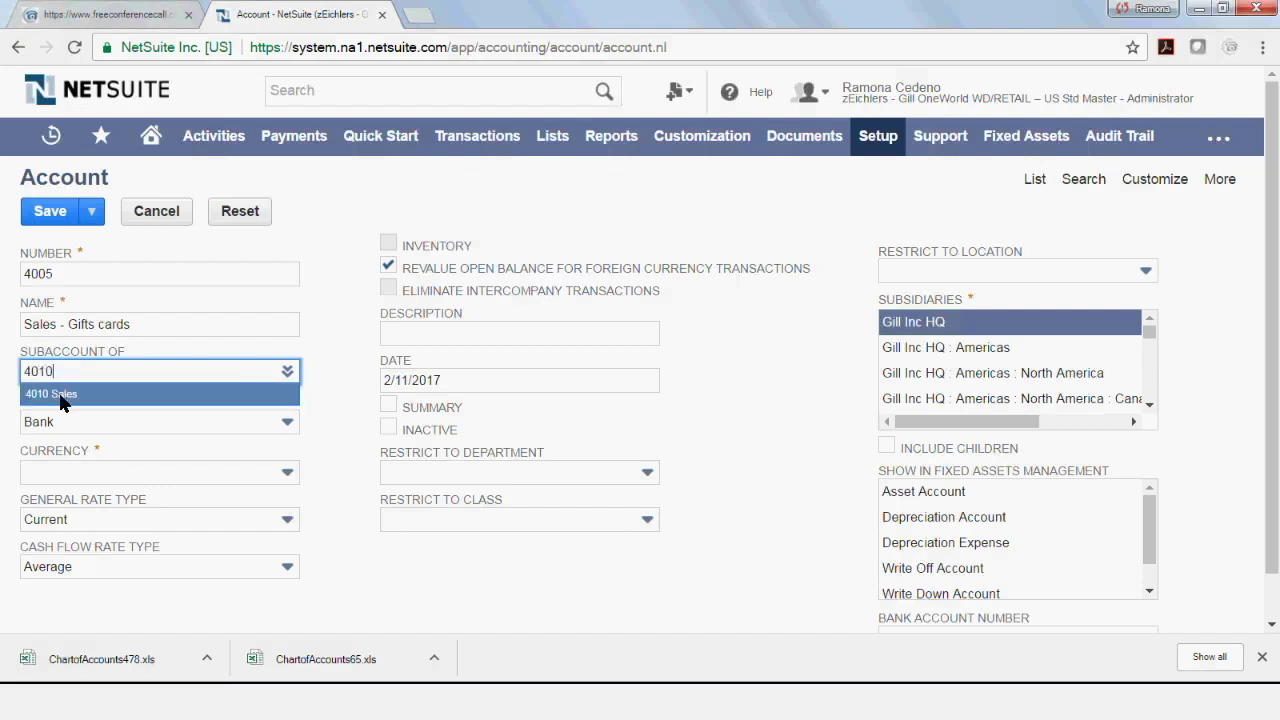
click(60, 396)
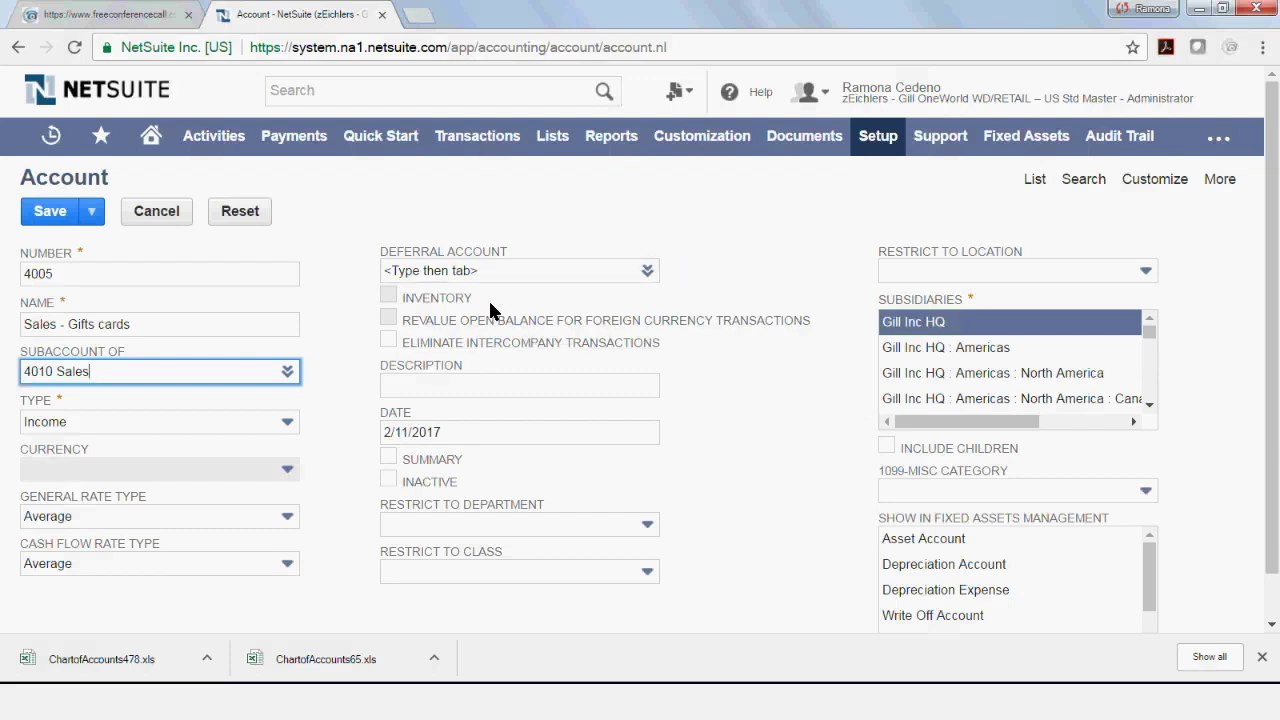
click(415, 389)
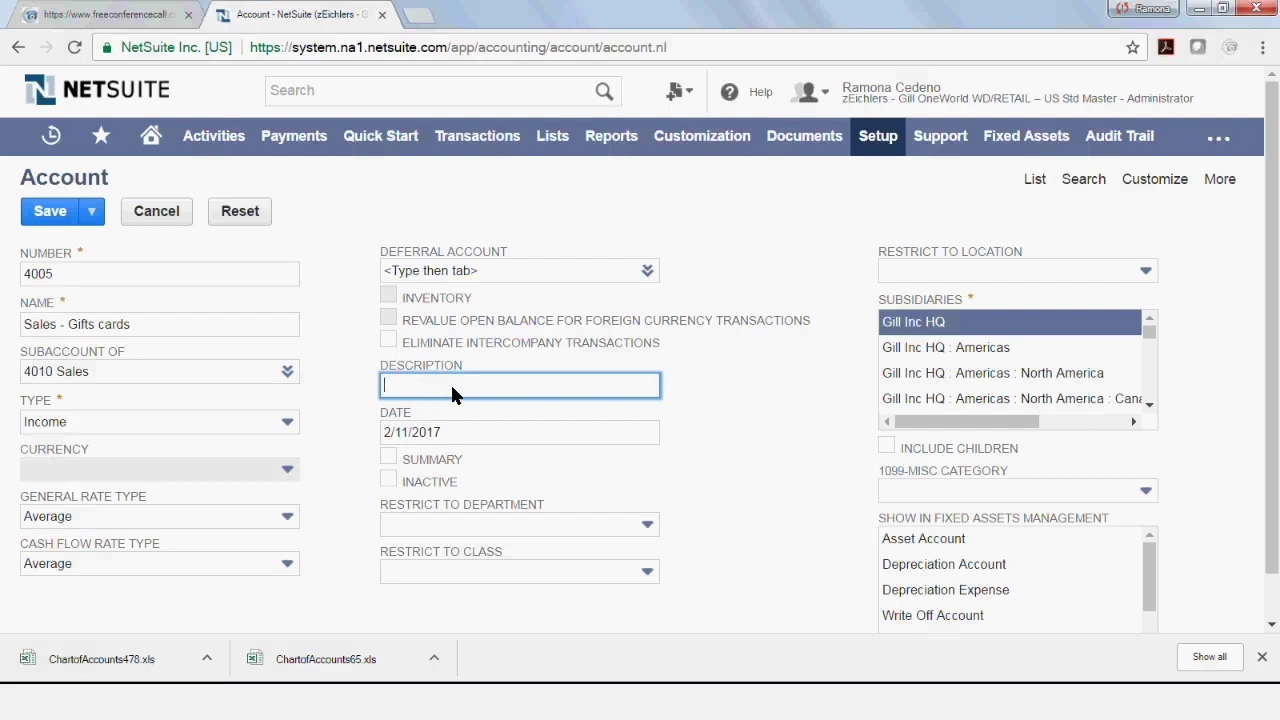
scroll(447, 450, down, 1)
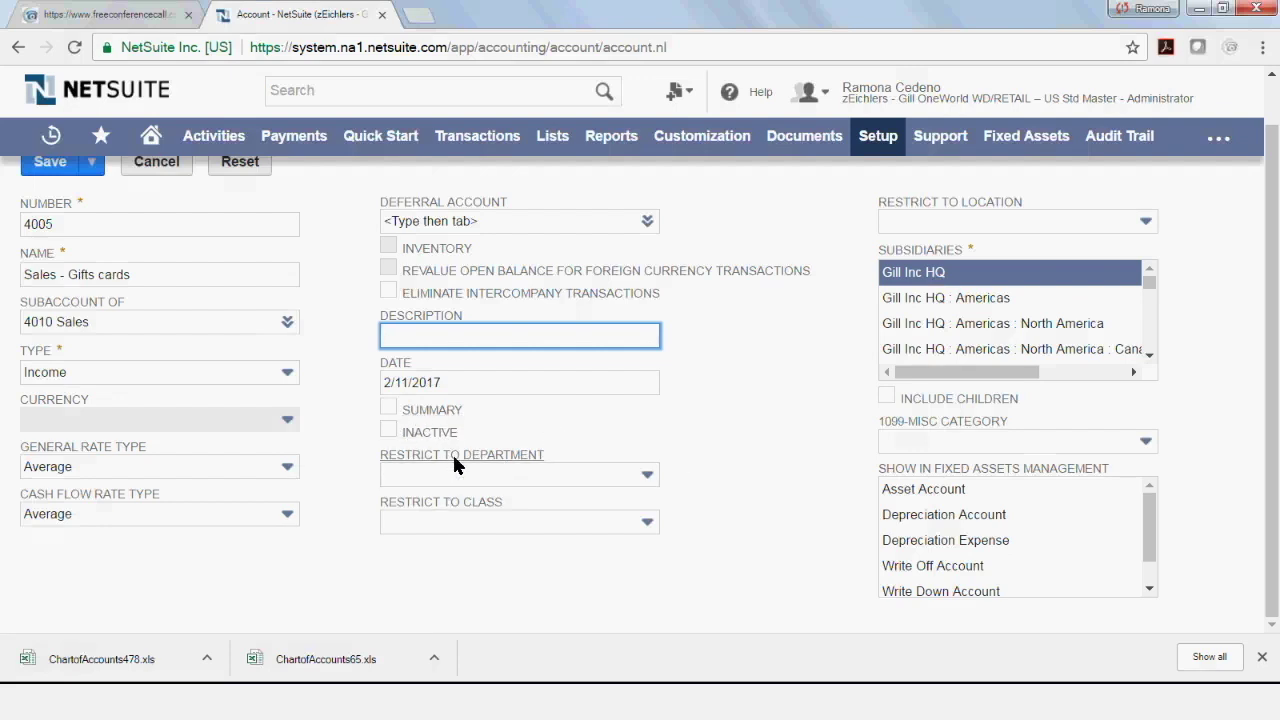
click(436, 482)
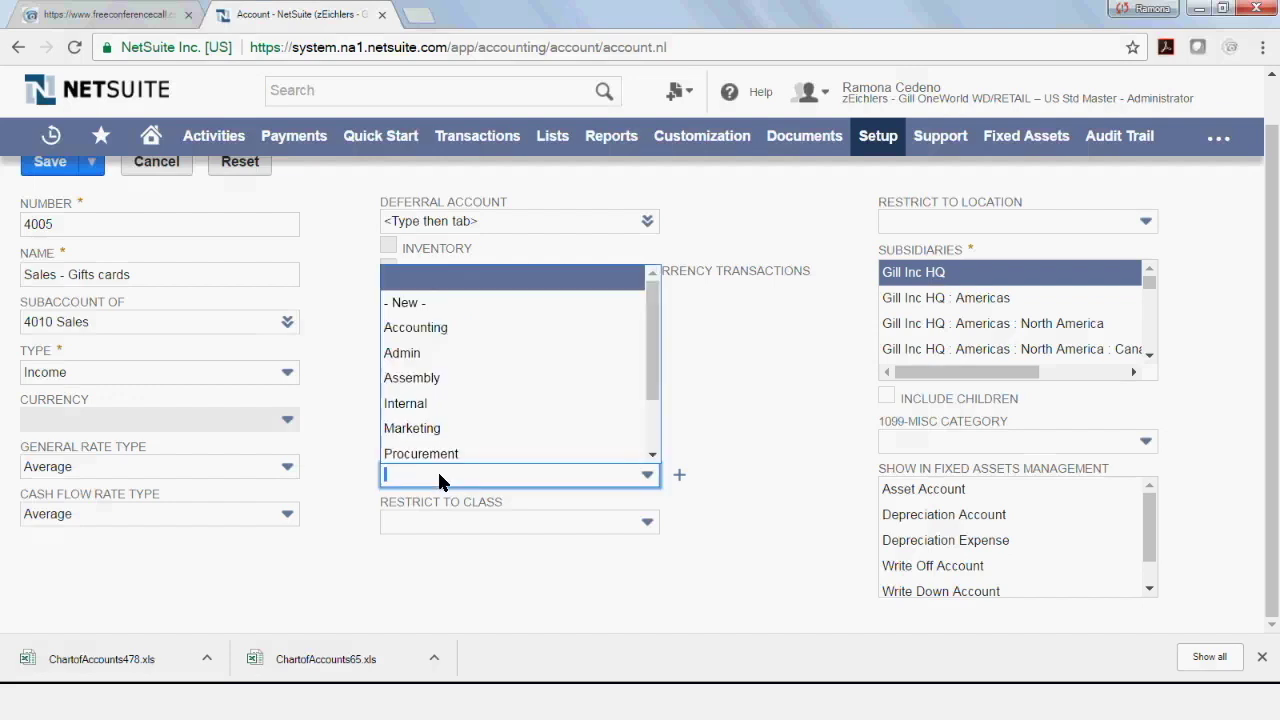
click(370, 452)
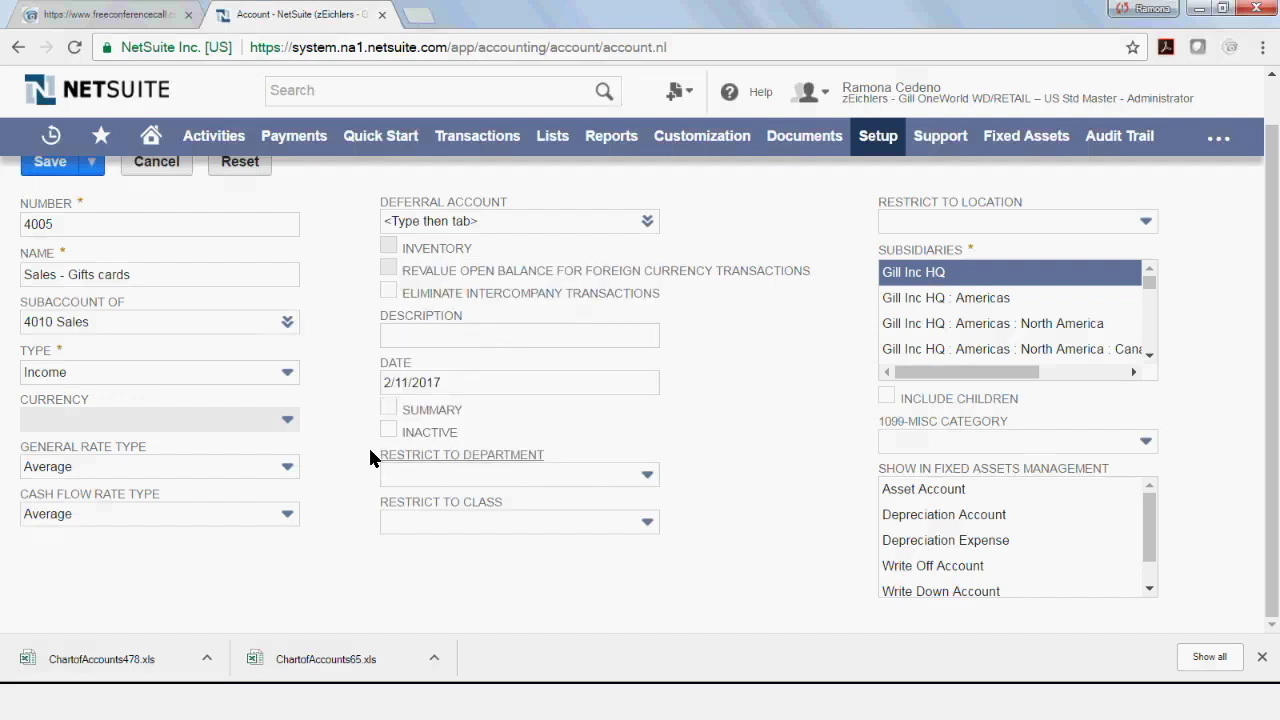
click(447, 521)
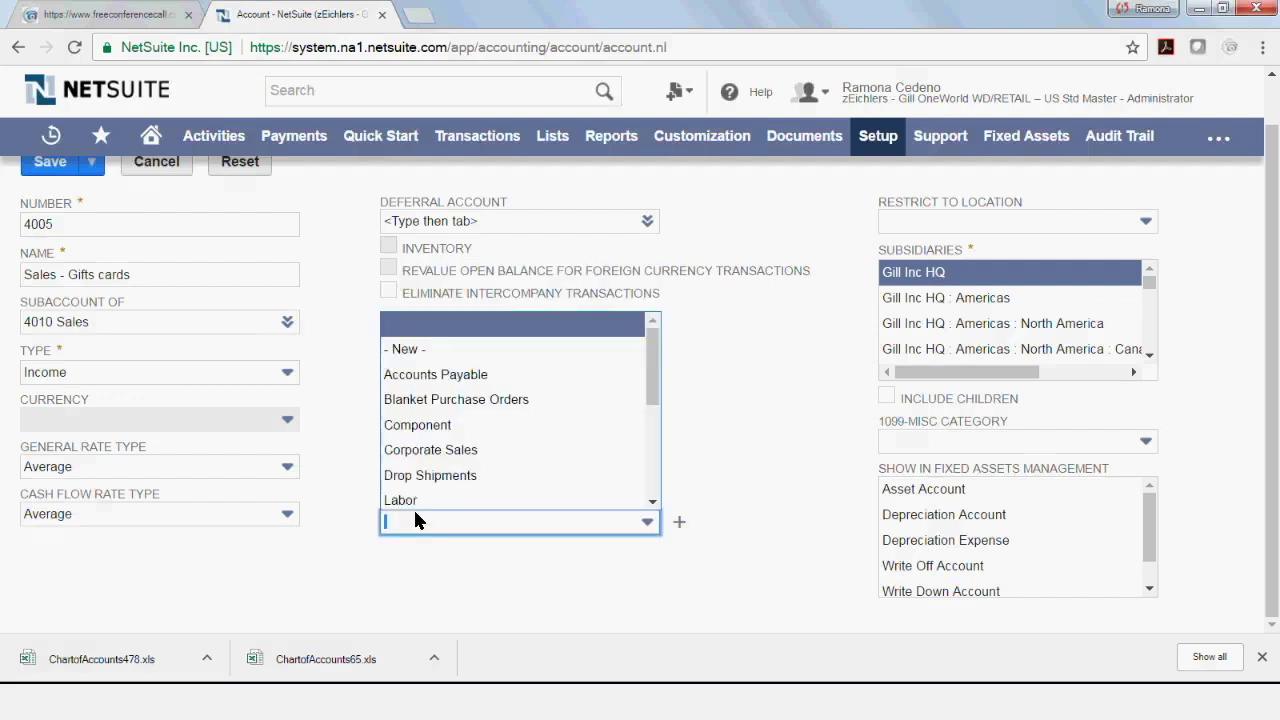
click(356, 487)
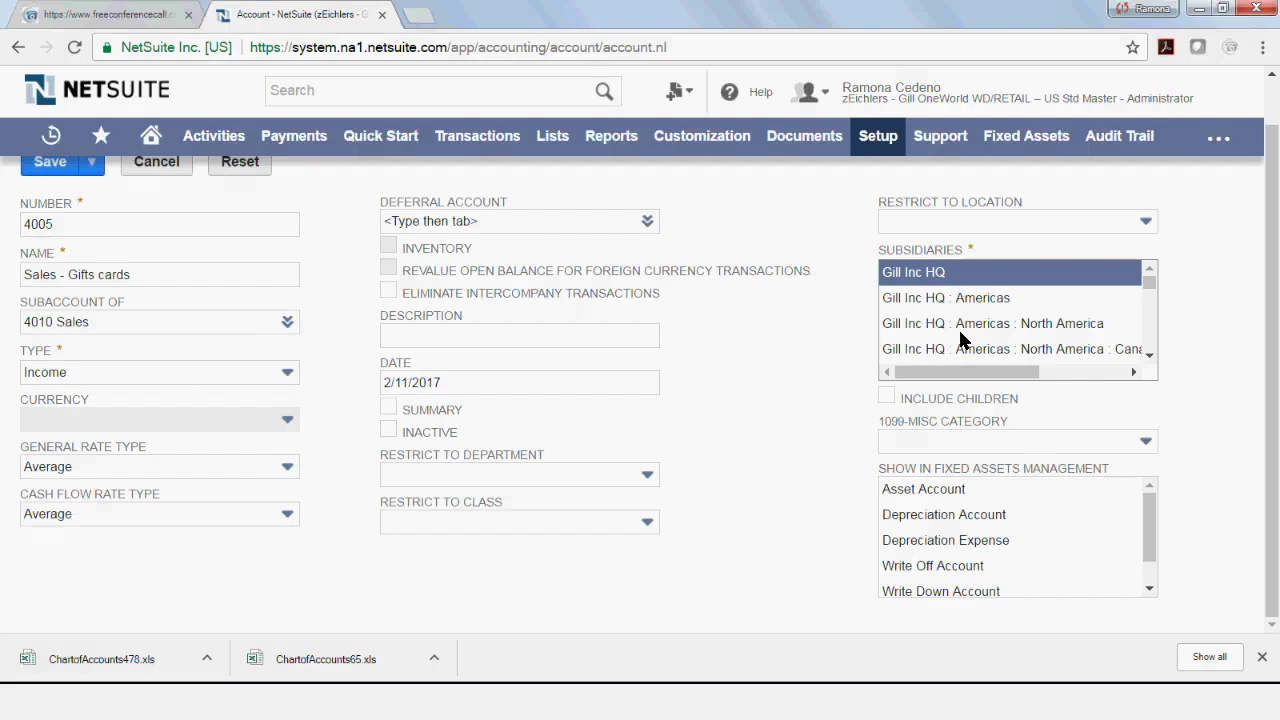
- Tick Include Children under Subsidiaries and save the 4005 account
click(887, 398)
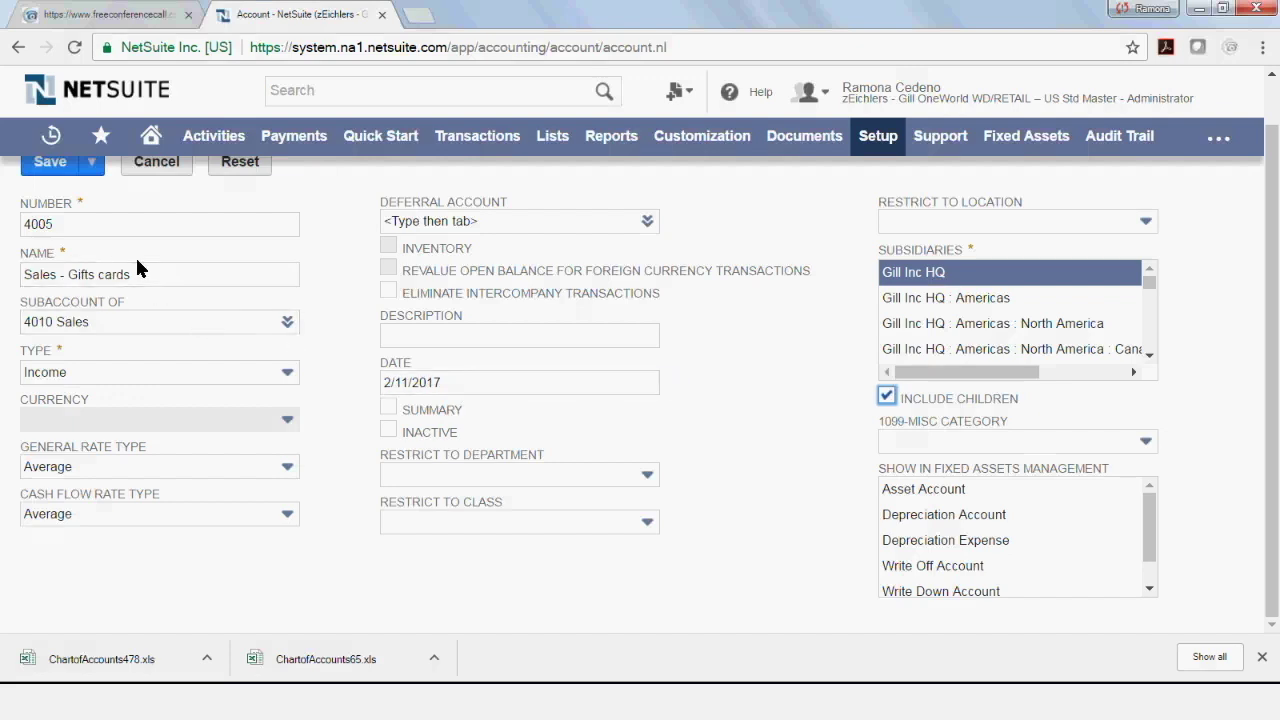
click(41, 174)
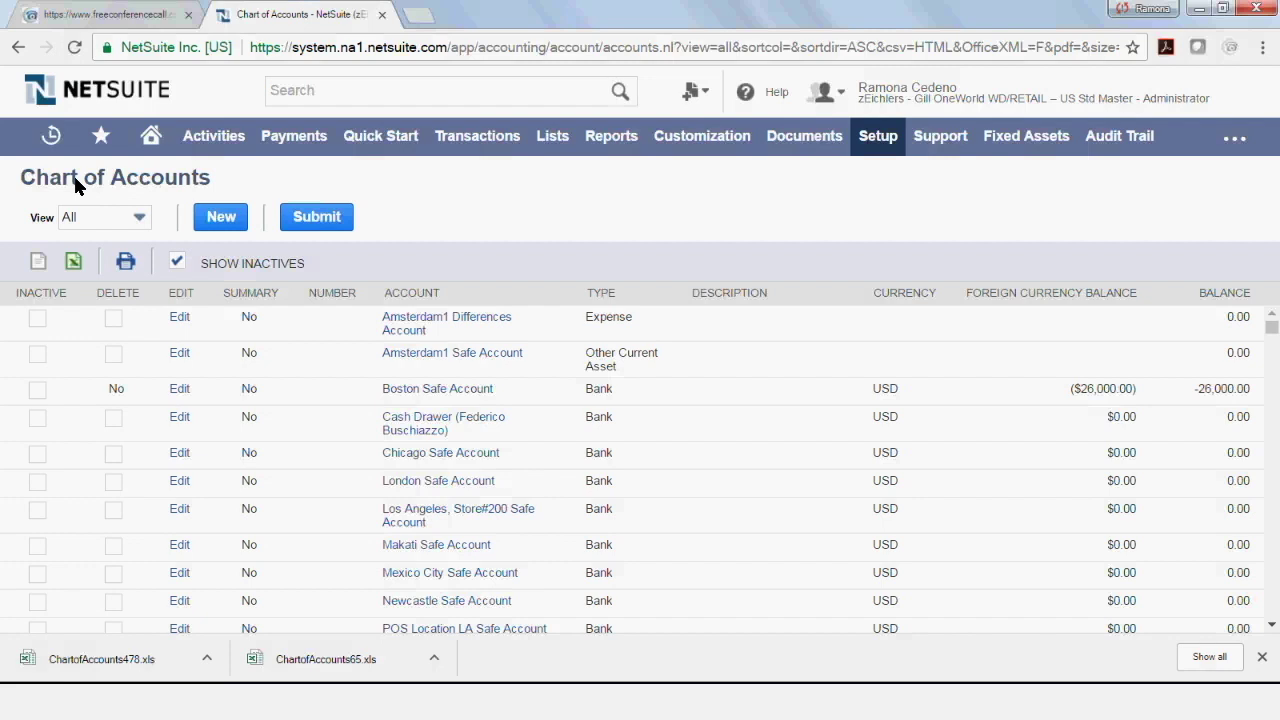
- Search the list for 4005 and open the Sales - Gifts cards account record
key(ctrl+f)
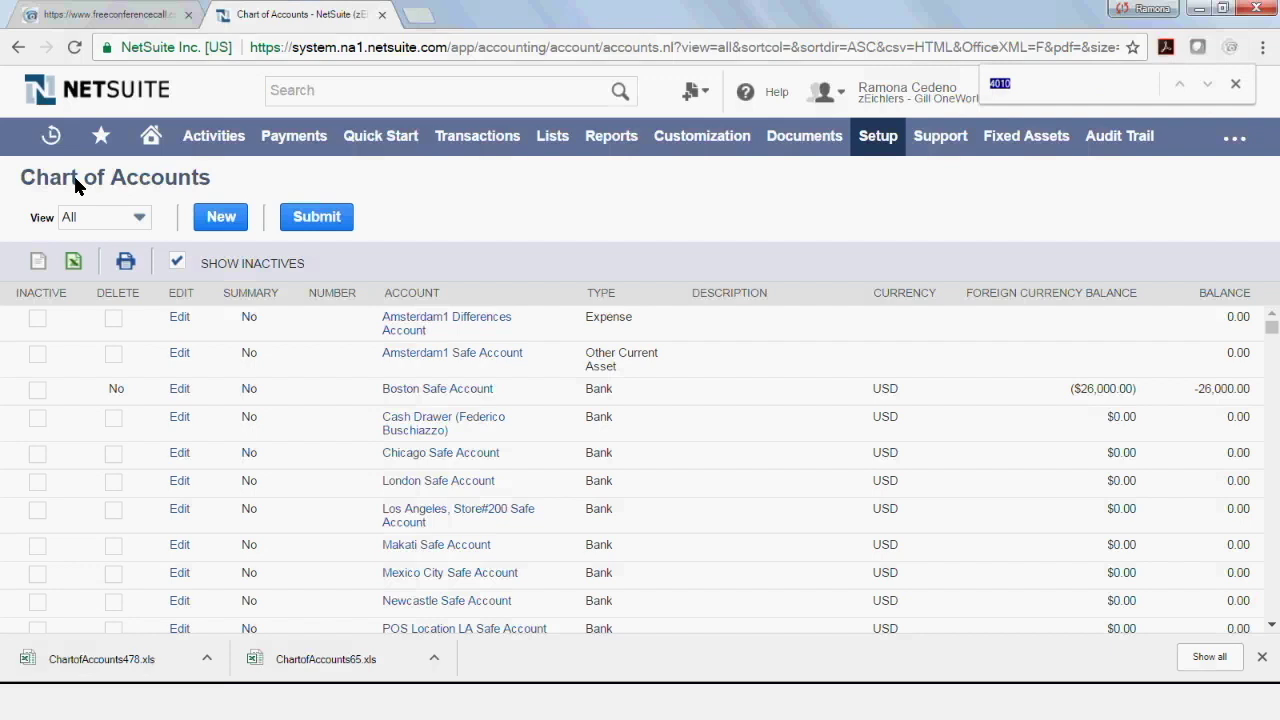
text(400)
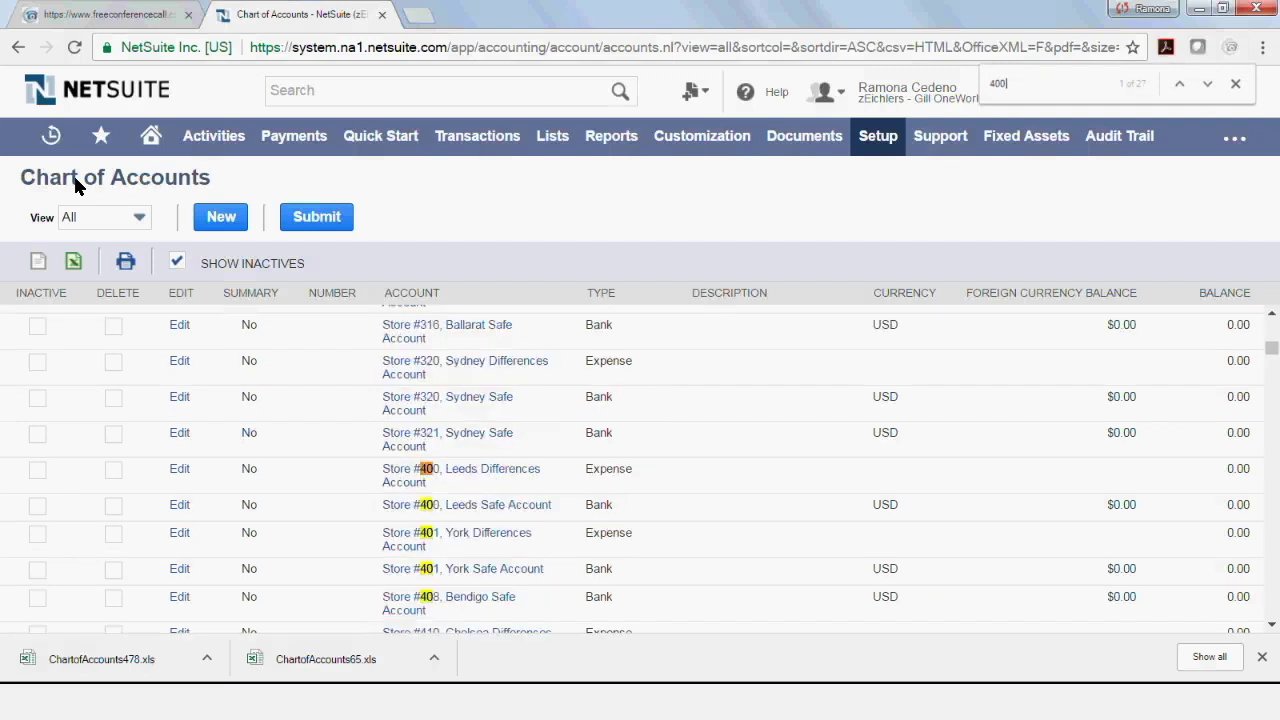
text(5)
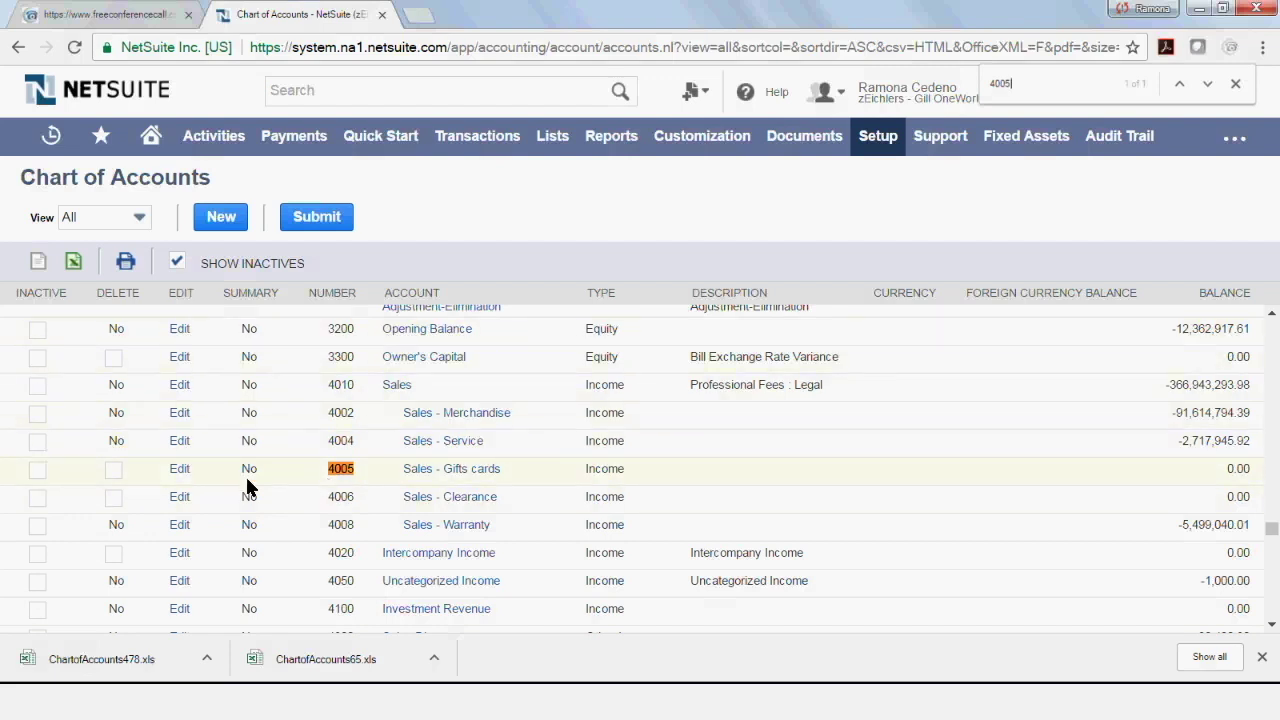
click(179, 470)
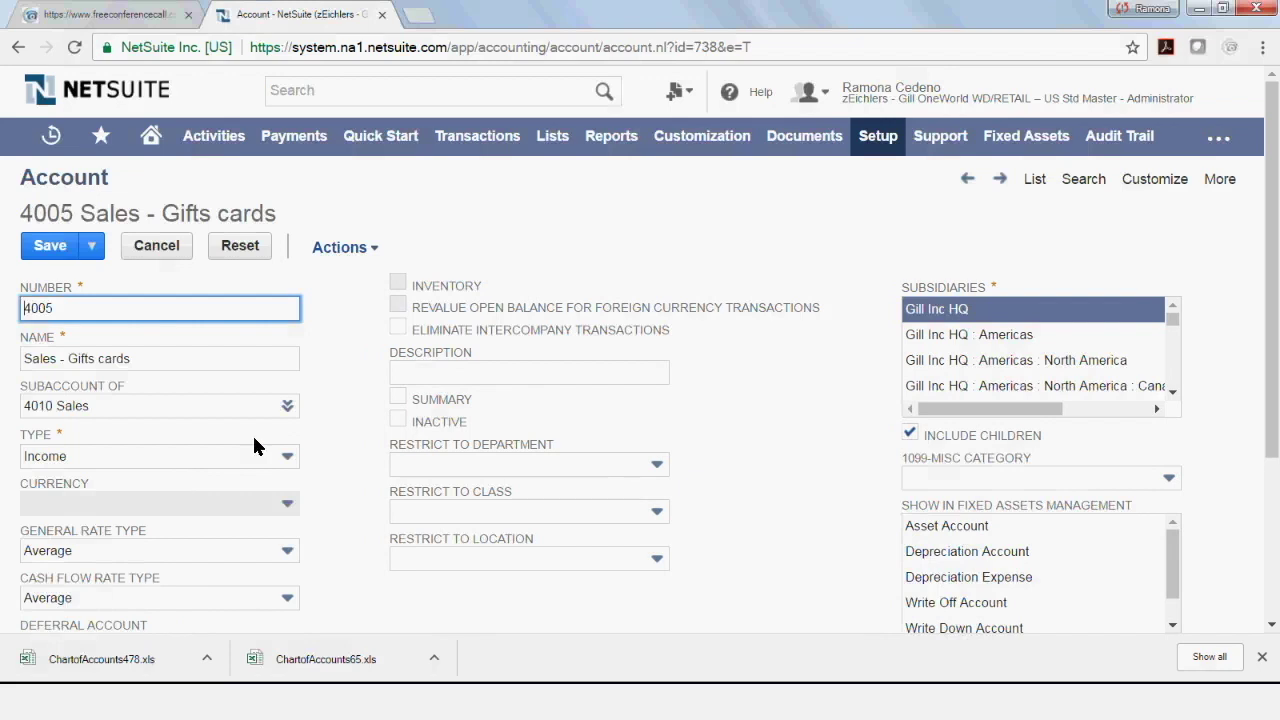
- Uncheck Include Children on the 4005 account, keeping the name 'Sales - Gifts cards' after a reverted edit
click(151, 364)
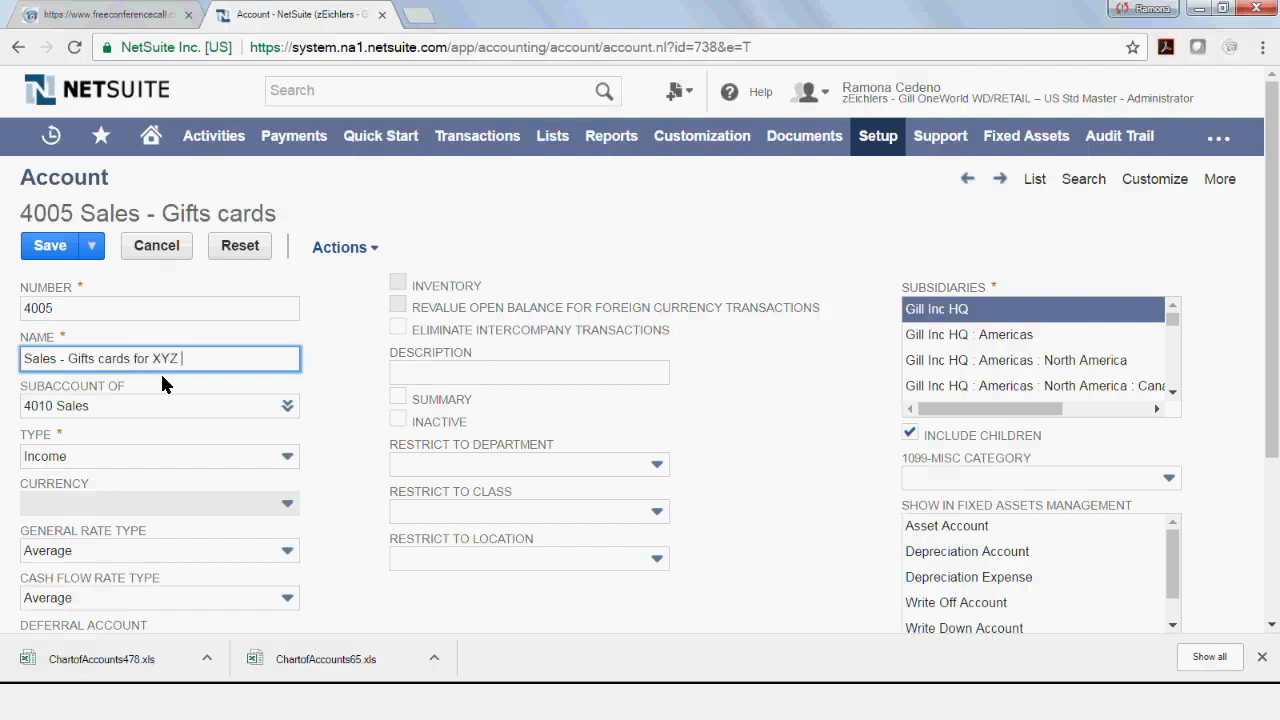
text(Product)
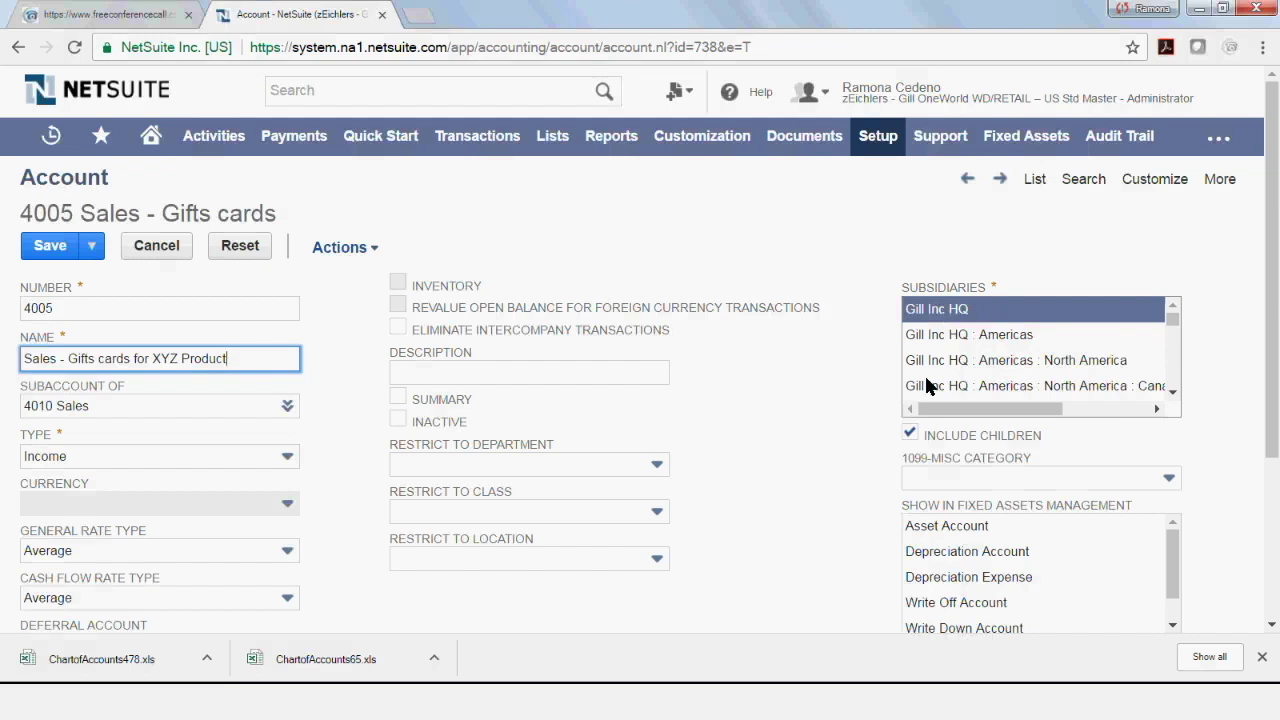
click(910, 433)
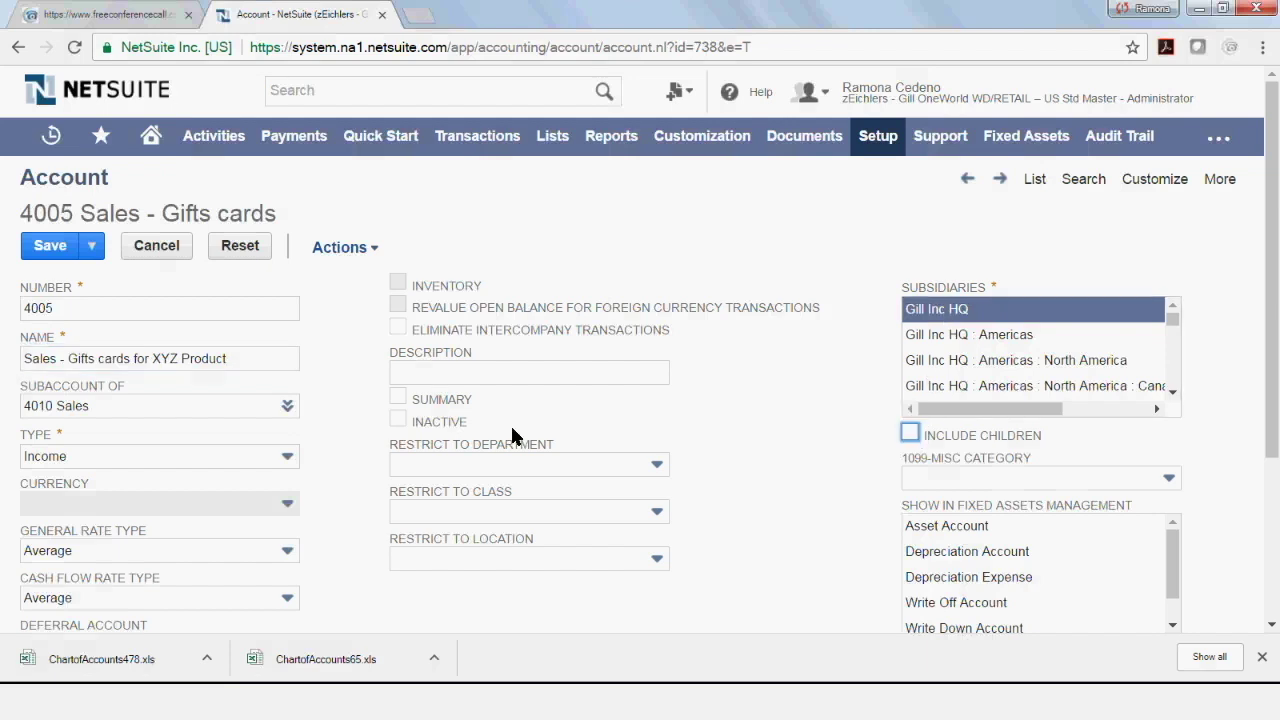
click(247, 358)
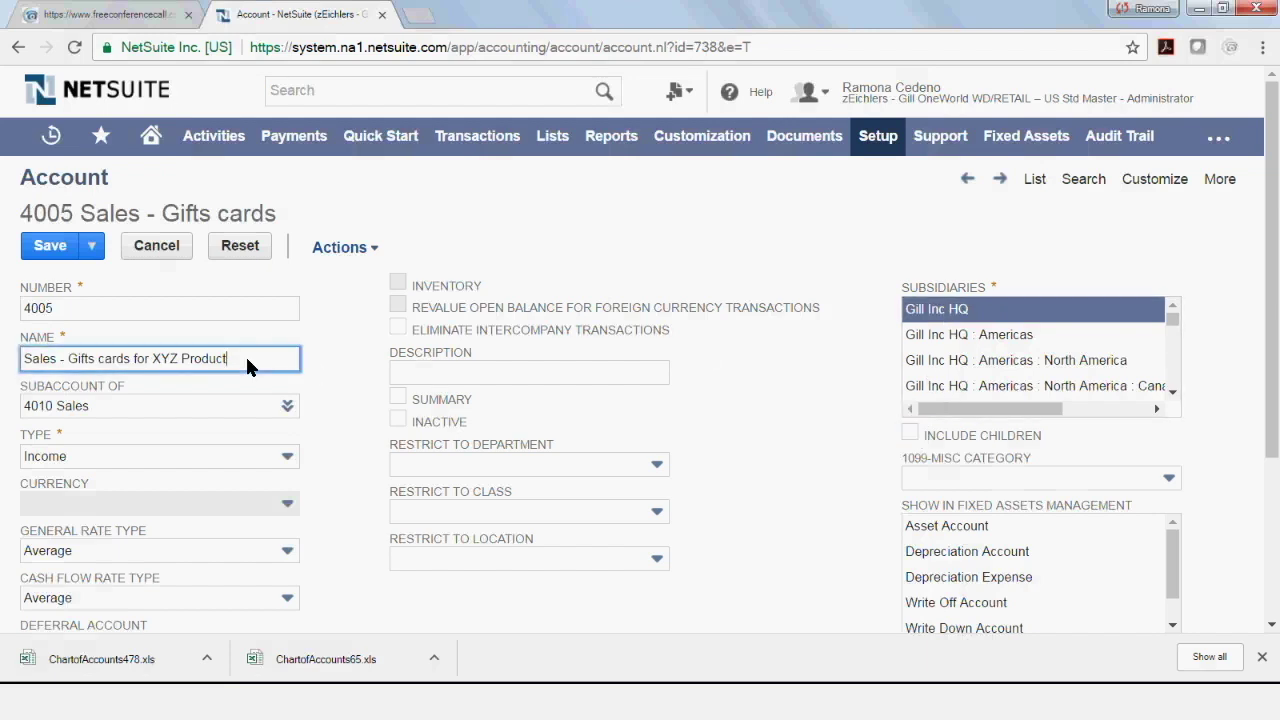
drag(247, 358, 170, 360)
key(BackSpace)
key(BackSpace)
key(BackSpace)
key(BackSpace)
key(BackSpace)
key(BackSpace)
key(BackSpace)
key(BackSpace)
drag(143, 341, 42, 250)
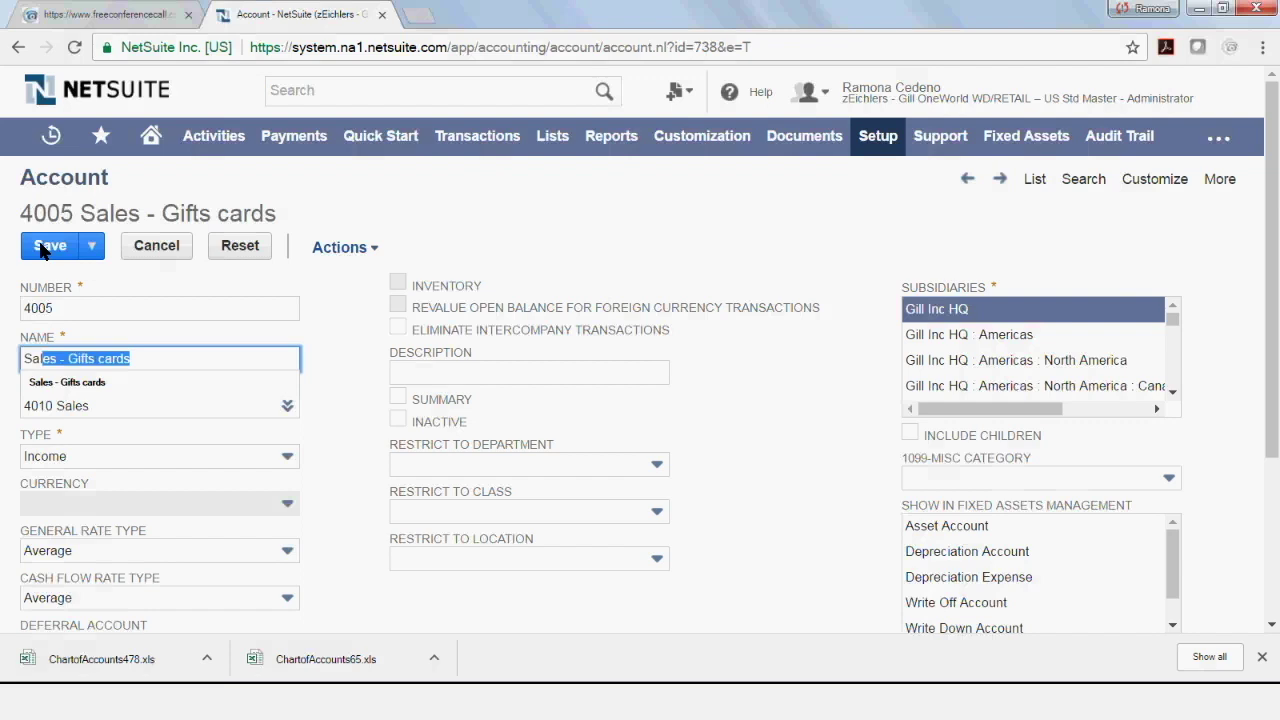
- Save the revised 4005 Sales - Gifts cards account to return to the Chart of Accounts
click(42, 250)
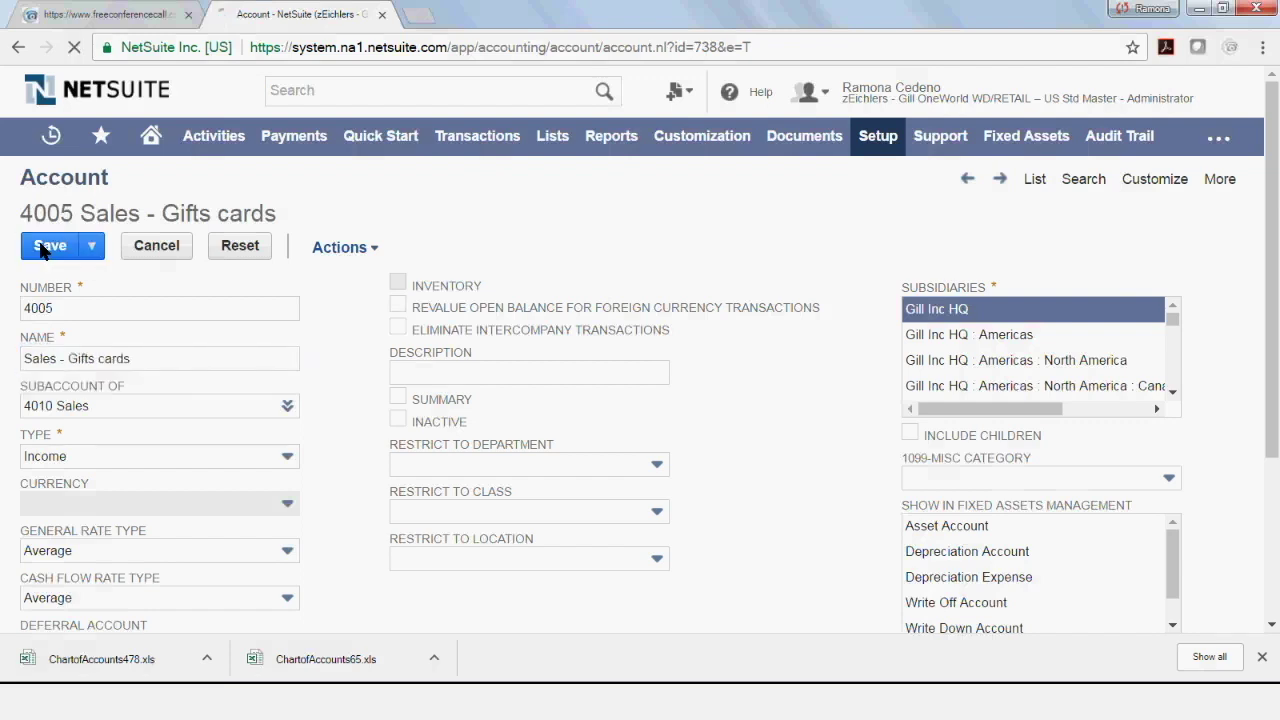